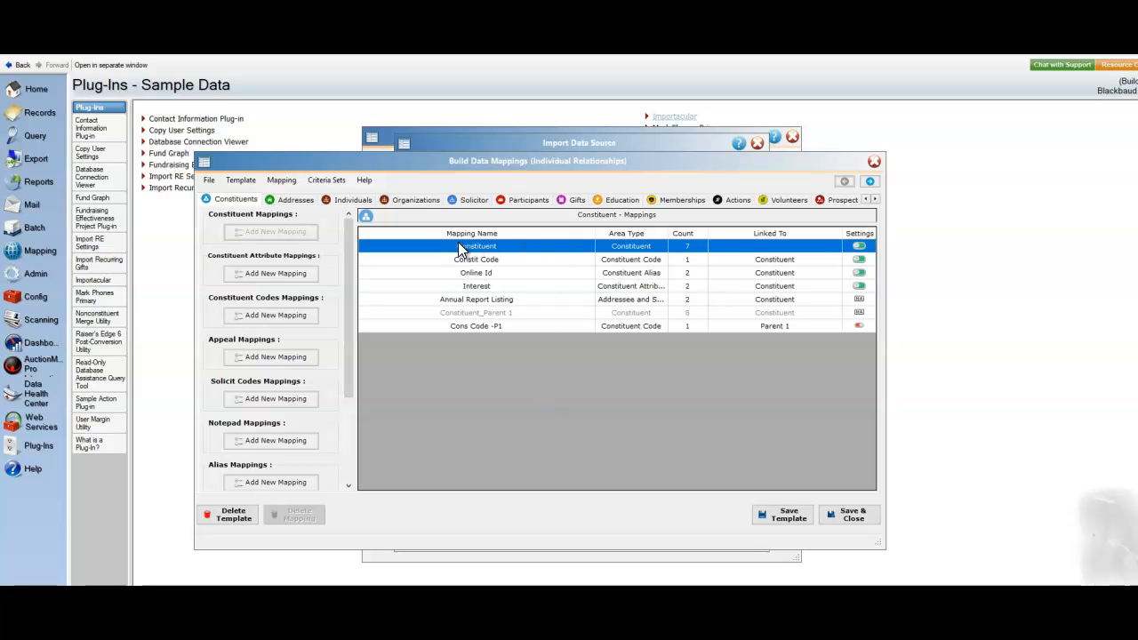
Step: Add a non-constituent individual relationship mapping named Parent 2 and link it with Parent 1
{"action": "left_click", "coordinate": [346, 202]}
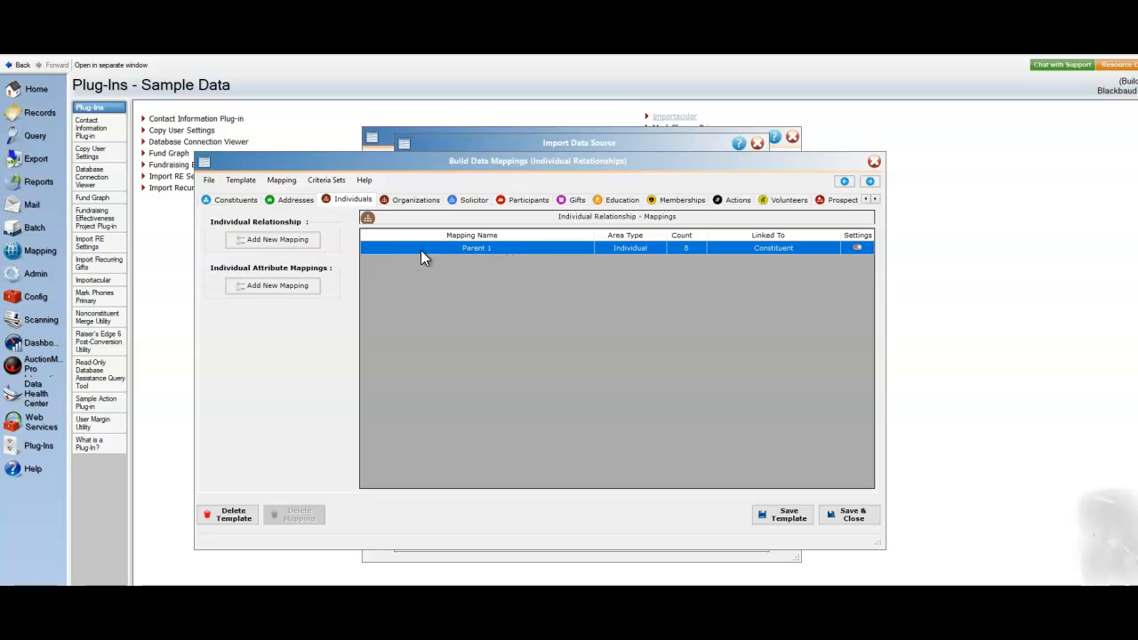
{"action": "left_click", "coordinate": [286, 238]}
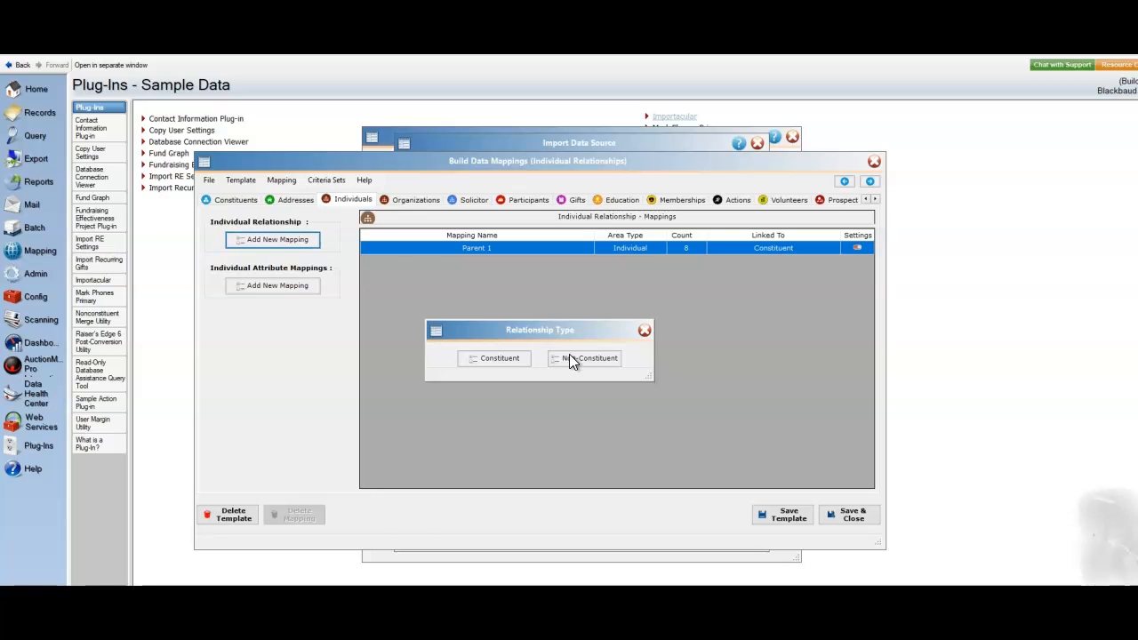
{"action": "left_click", "coordinate": [596, 359]}
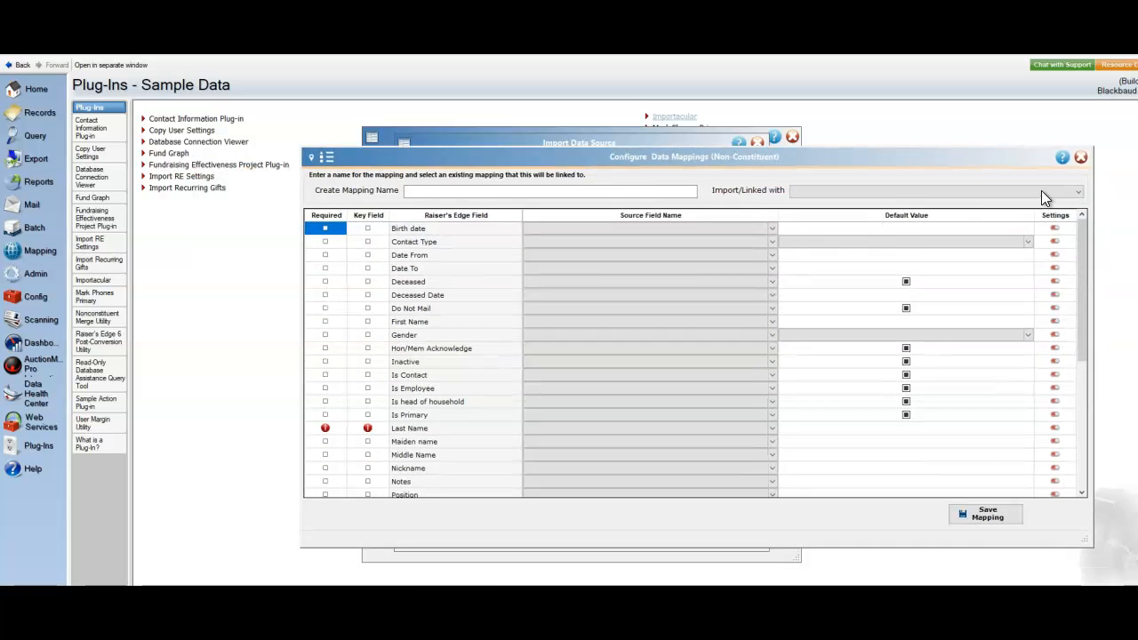
{"action": "left_click", "coordinate": [1040, 190]}
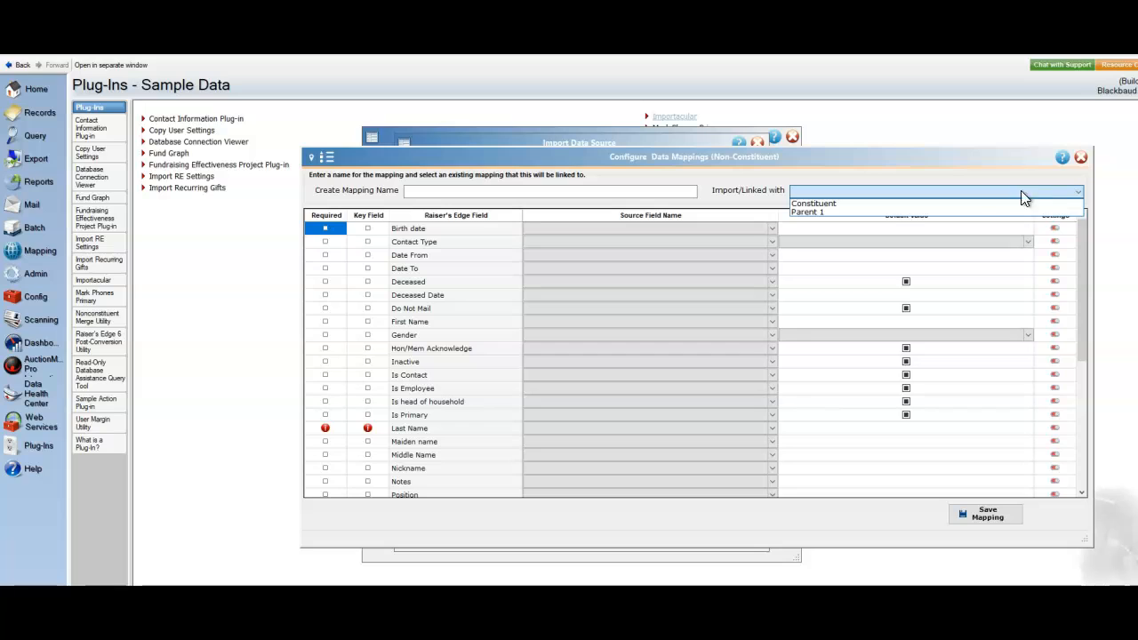
{"action": "left_click", "coordinate": [800, 212]}
{"action": "left_click", "coordinate": [603, 190]}
{"action": "type", "text": "Parent 2"}
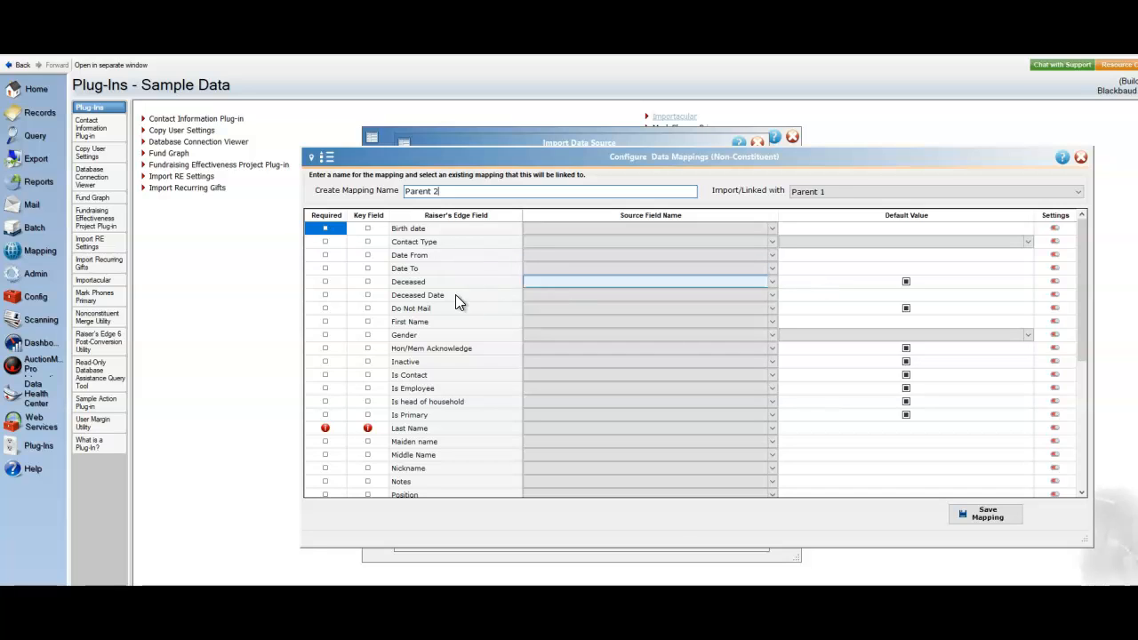
Step: Map Last Name to the Parent 2 Last Name source field and First Name to Parent 2 First Name
{"action": "left_click", "coordinate": [773, 427]}
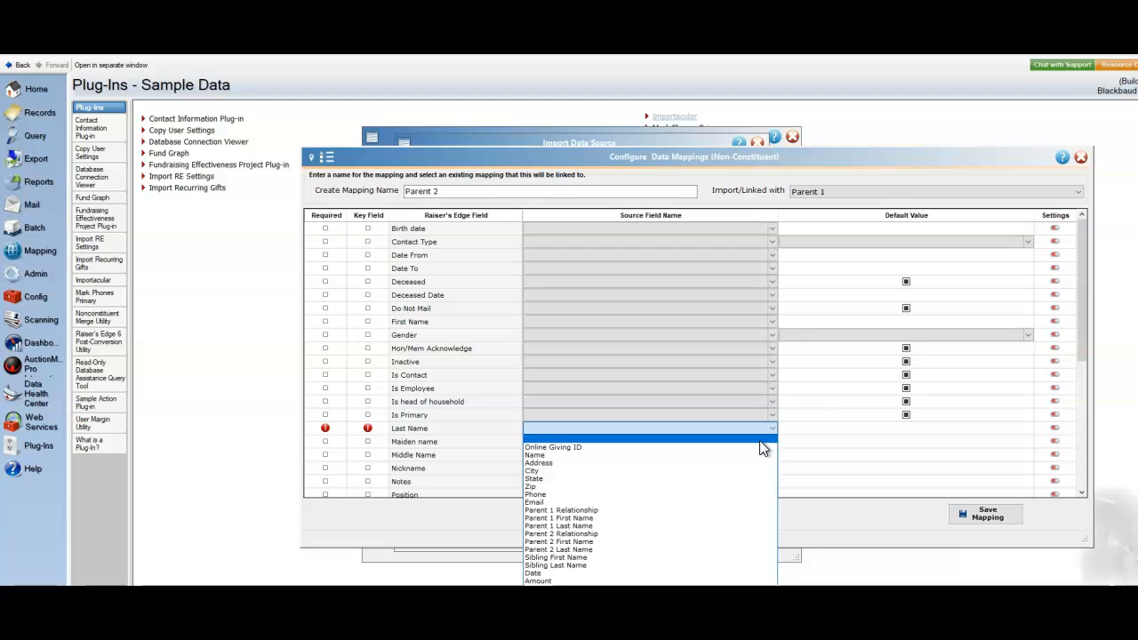
{"action": "left_click", "coordinate": [579, 549]}
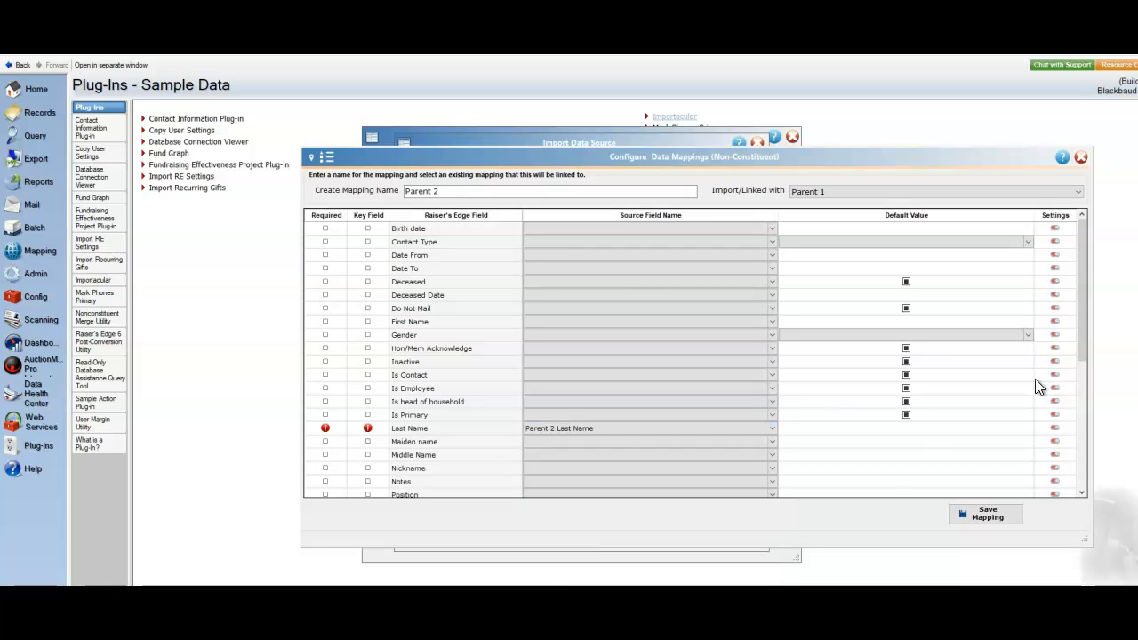
{"action": "left_click_drag", "start_coordinate": [1079, 253], "coordinate": [1077, 338]}
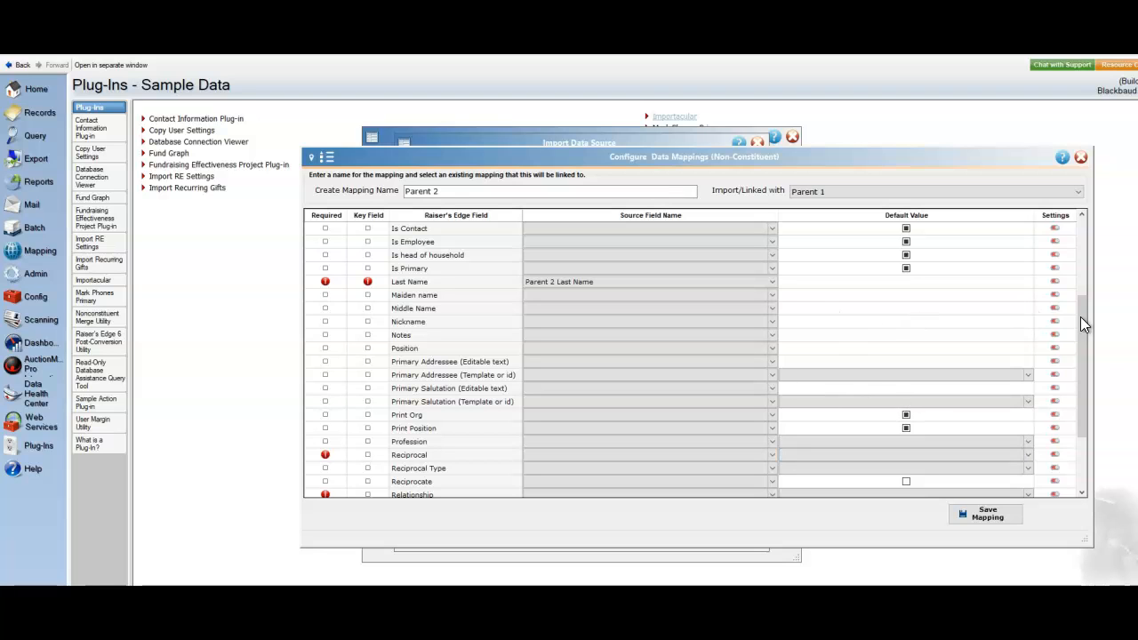
{"action": "left_click_drag", "start_coordinate": [1080, 298], "coordinate": [1087, 248]}
{"action": "left_click", "coordinate": [770, 281]}
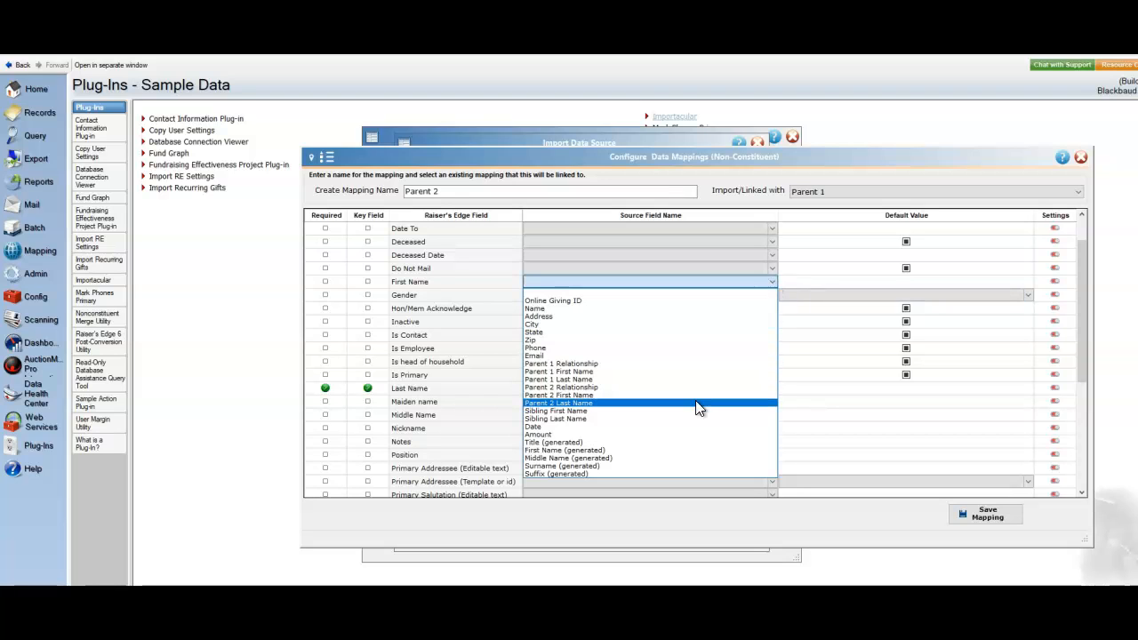
{"action": "left_click", "coordinate": [699, 394]}
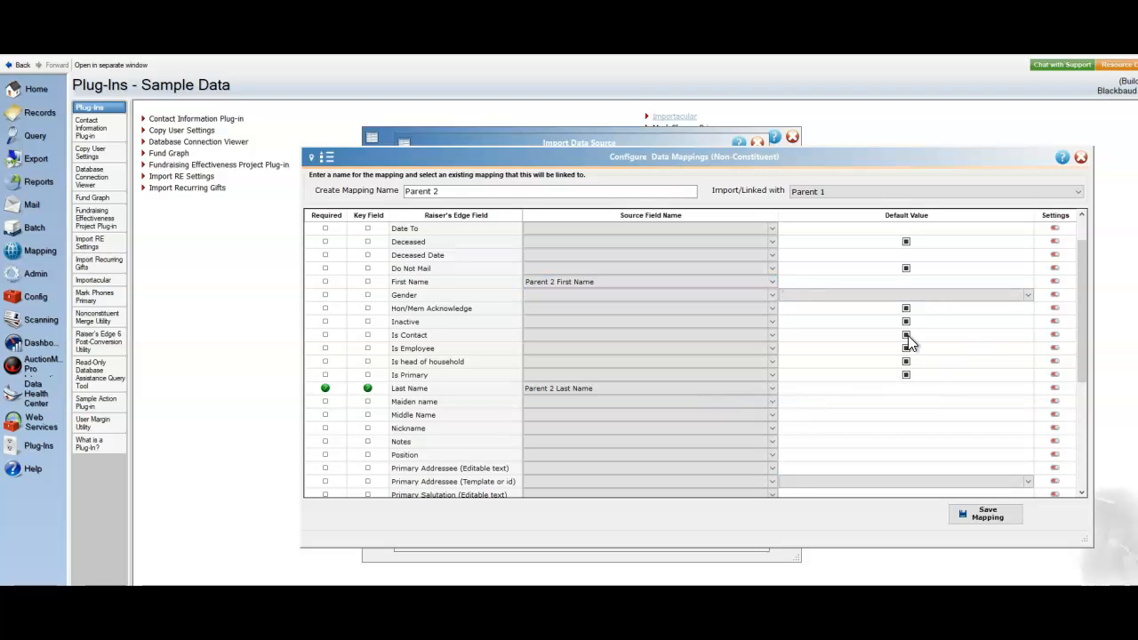
Step: Set the default values of both Reciprocal and Relationship to Spouse in the Parent 2 mapping
{"action": "scroll", "coordinate": [1072, 334], "scroll_direction": "down", "scroll_amount": 3}
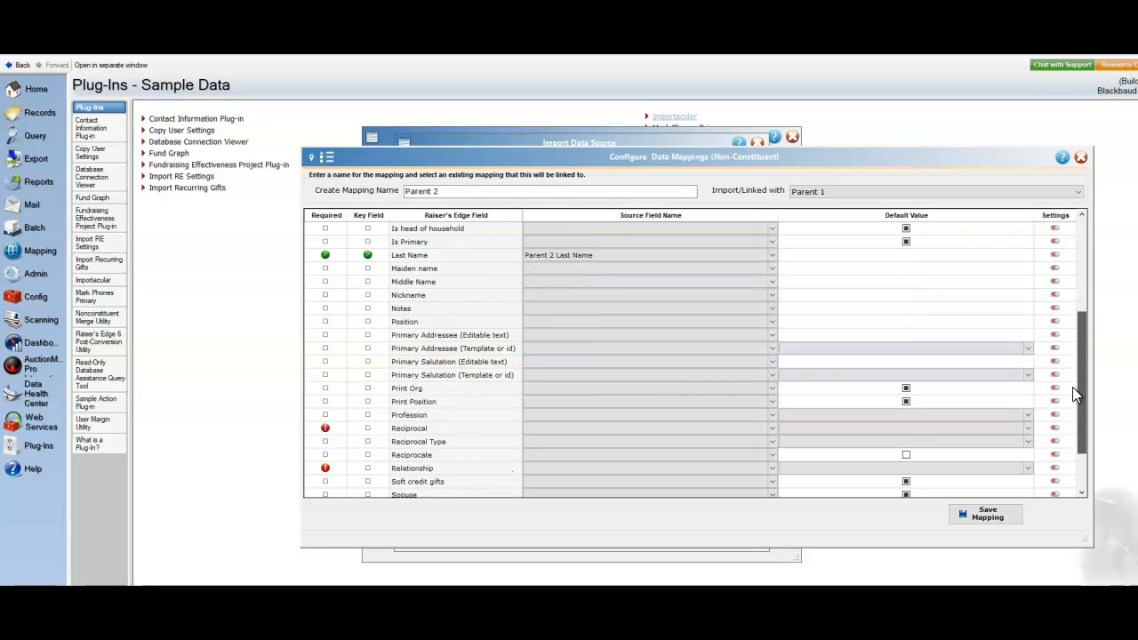
{"action": "left_click", "coordinate": [1031, 431]}
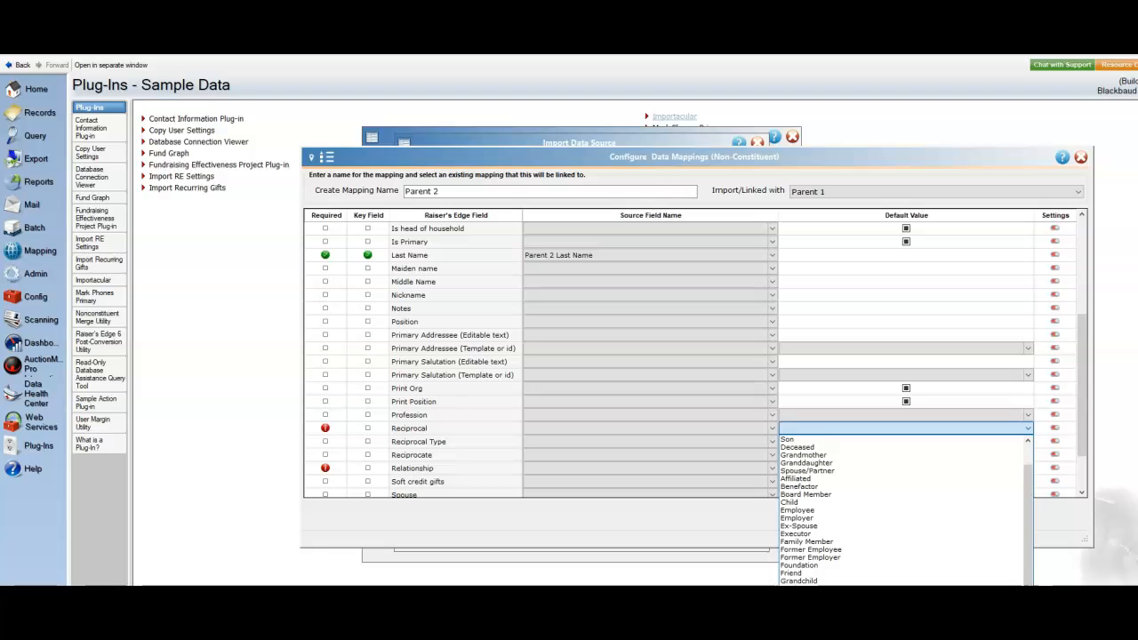
{"action": "left_click", "coordinate": [852, 569]}
{"action": "left_click", "coordinate": [1027, 468]}
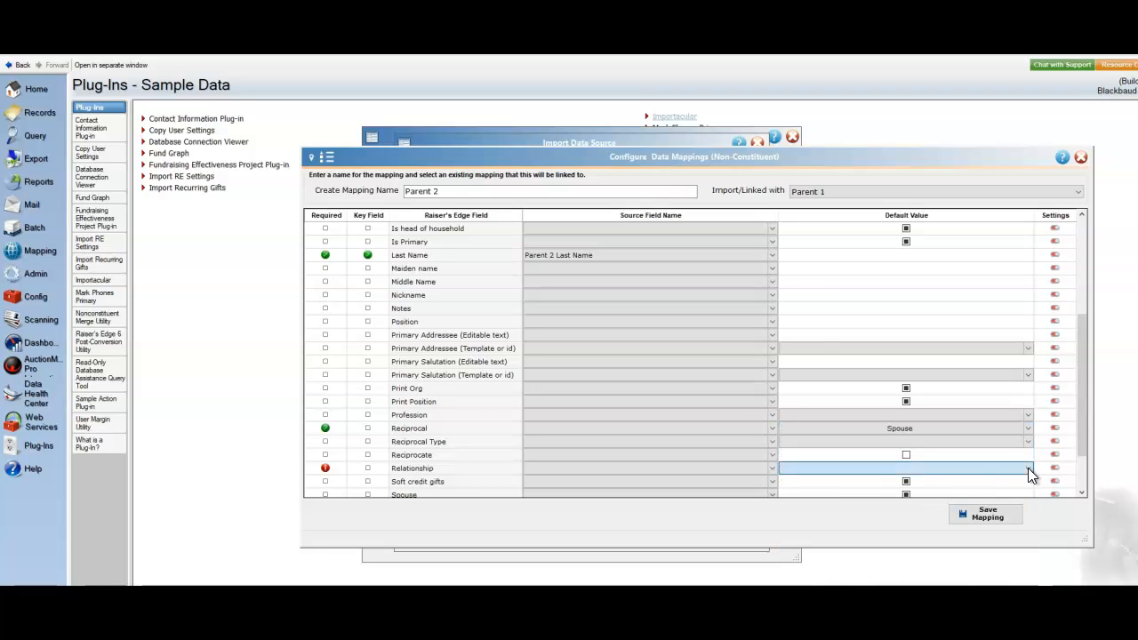
{"action": "left_click", "coordinate": [811, 442]}
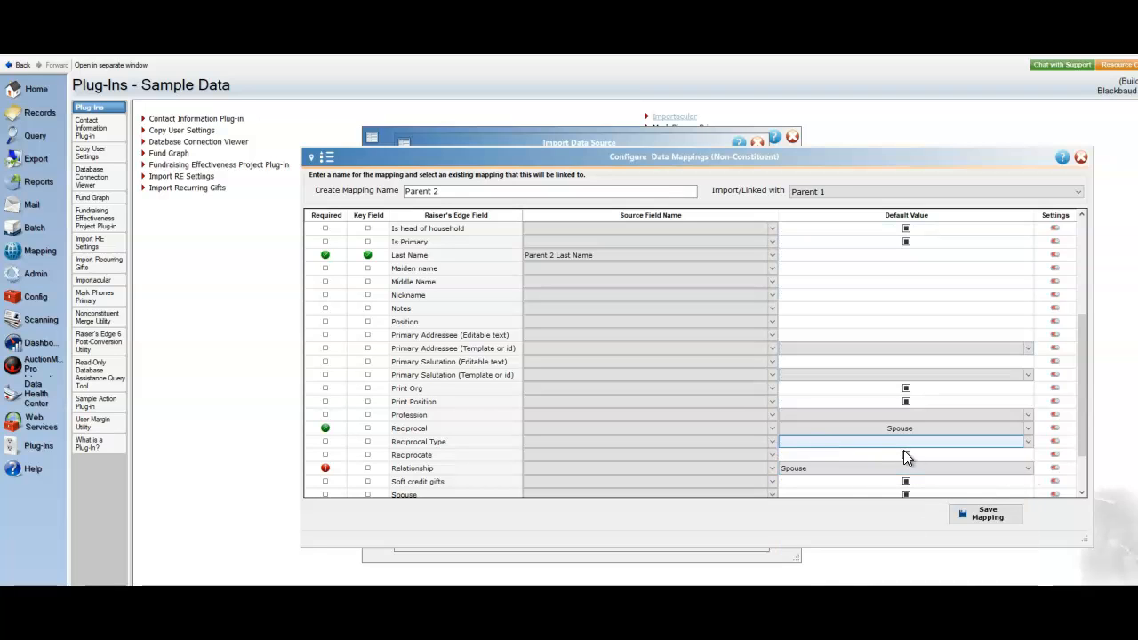
Step: Enable the Spouse field's default value and save the Parent 2 mapping
{"action": "left_click", "coordinate": [911, 456]}
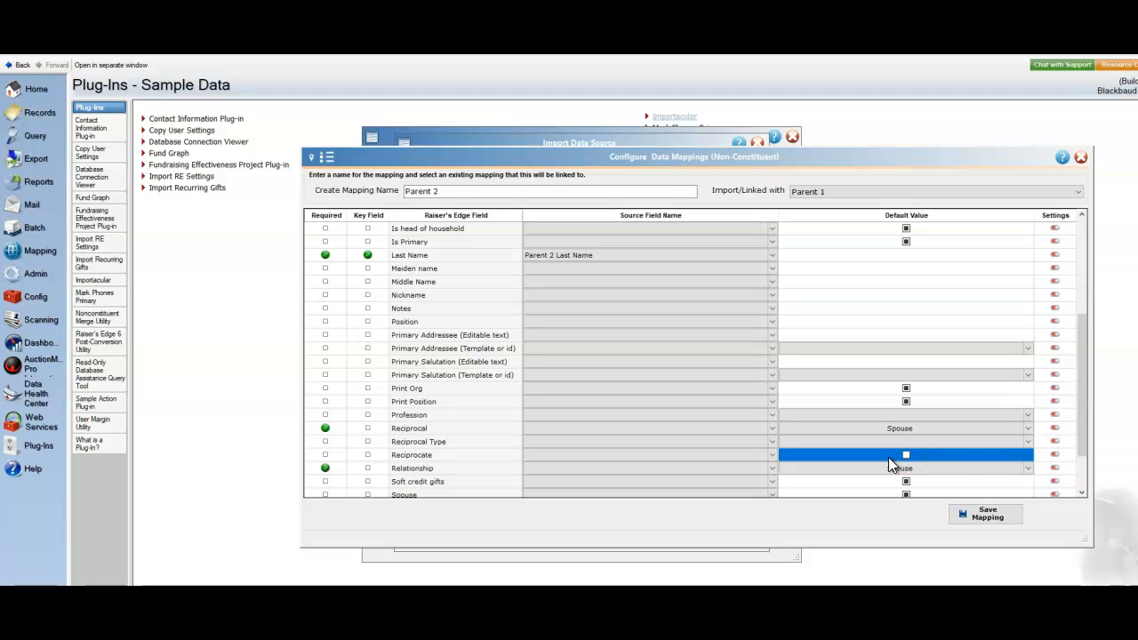
{"action": "left_click", "coordinate": [905, 495]}
{"action": "left_click", "coordinate": [905, 495]}
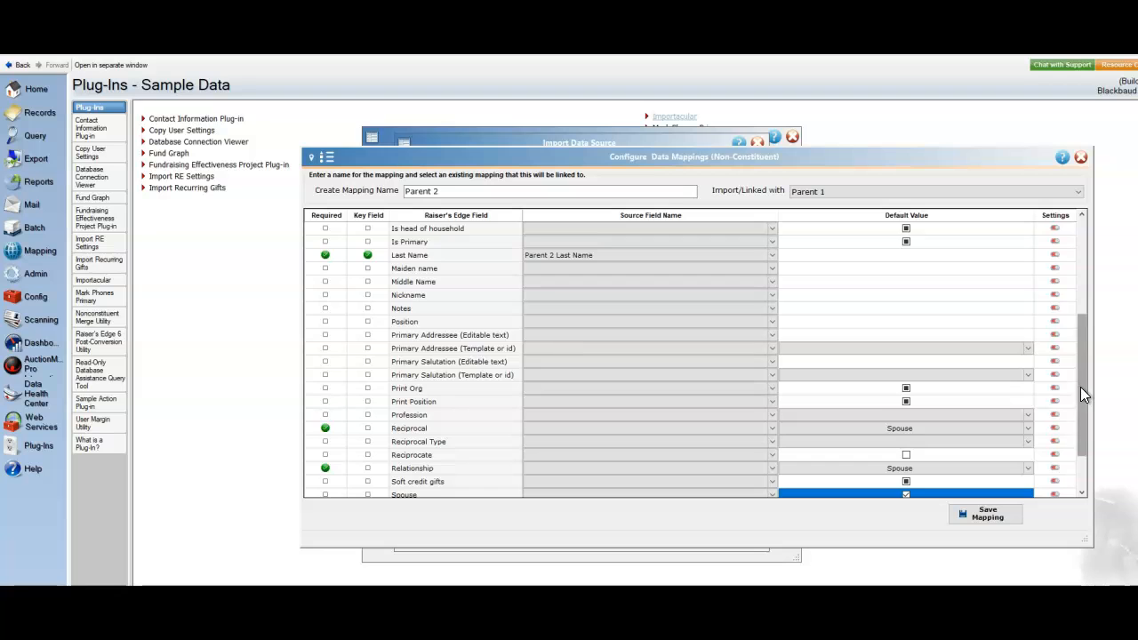
{"action": "left_click_drag", "start_coordinate": [1080, 396], "coordinate": [1078, 423]}
{"action": "left_click", "coordinate": [996, 523]}
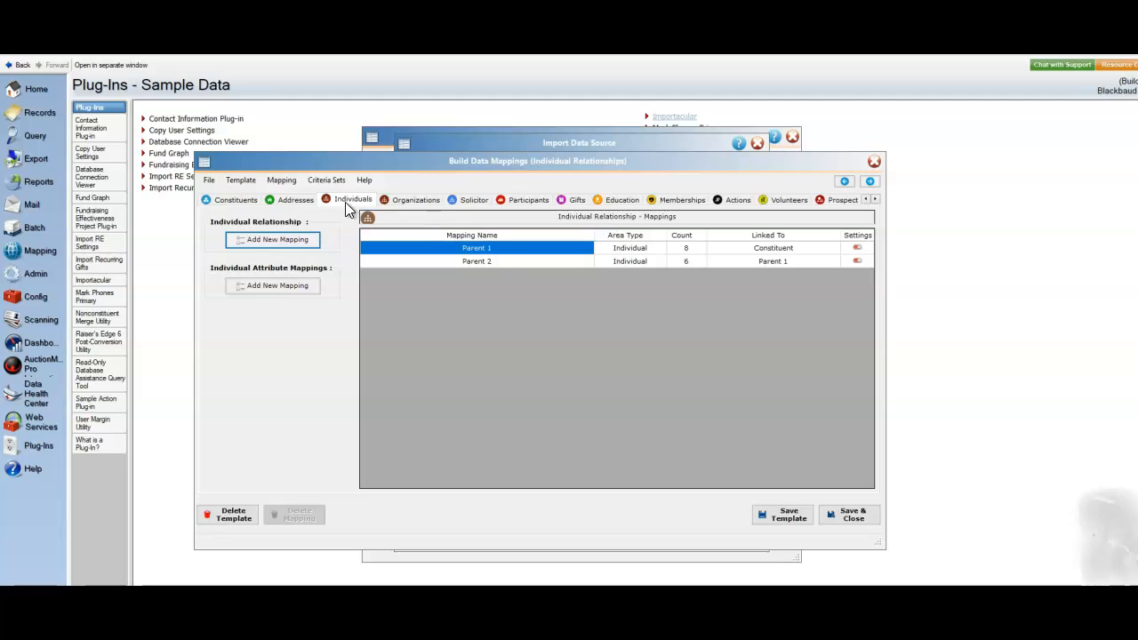
Step: Save and close the Individual Relationships mapping template, and continue the import to the data review
{"action": "left_click", "coordinate": [332, 180]}
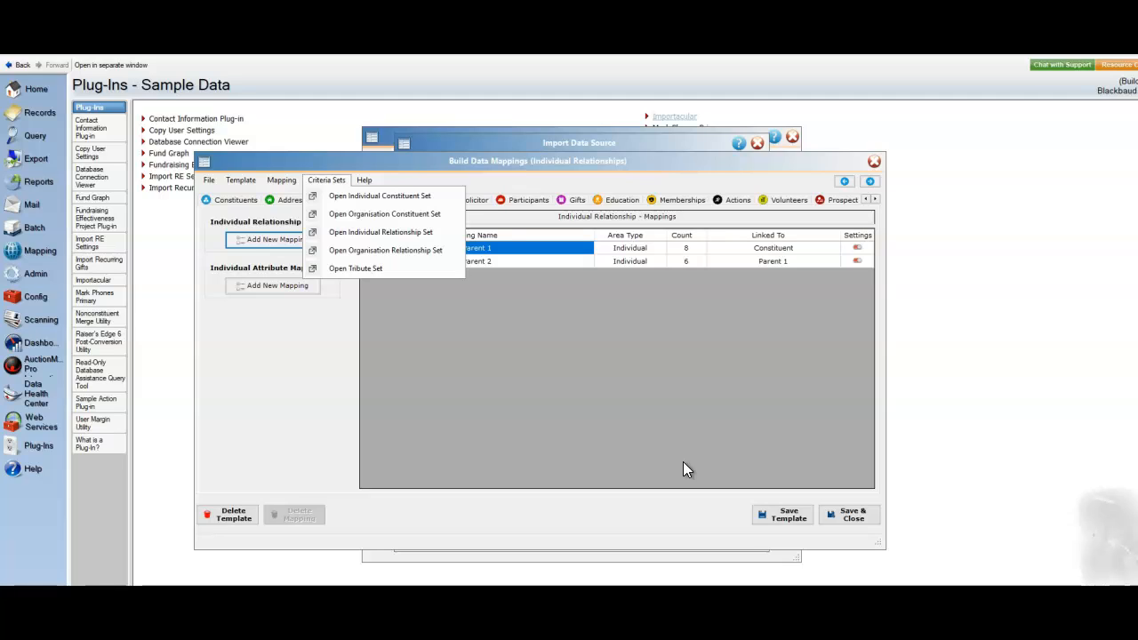
{"action": "left_click", "coordinate": [858, 517]}
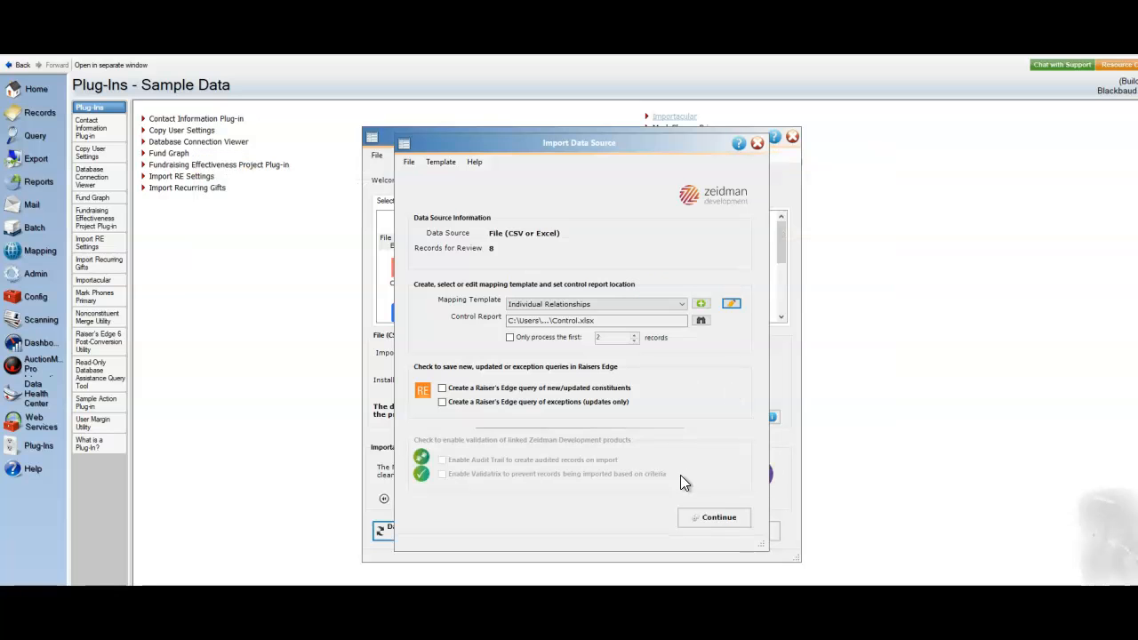
{"action": "left_click", "coordinate": [716, 517]}
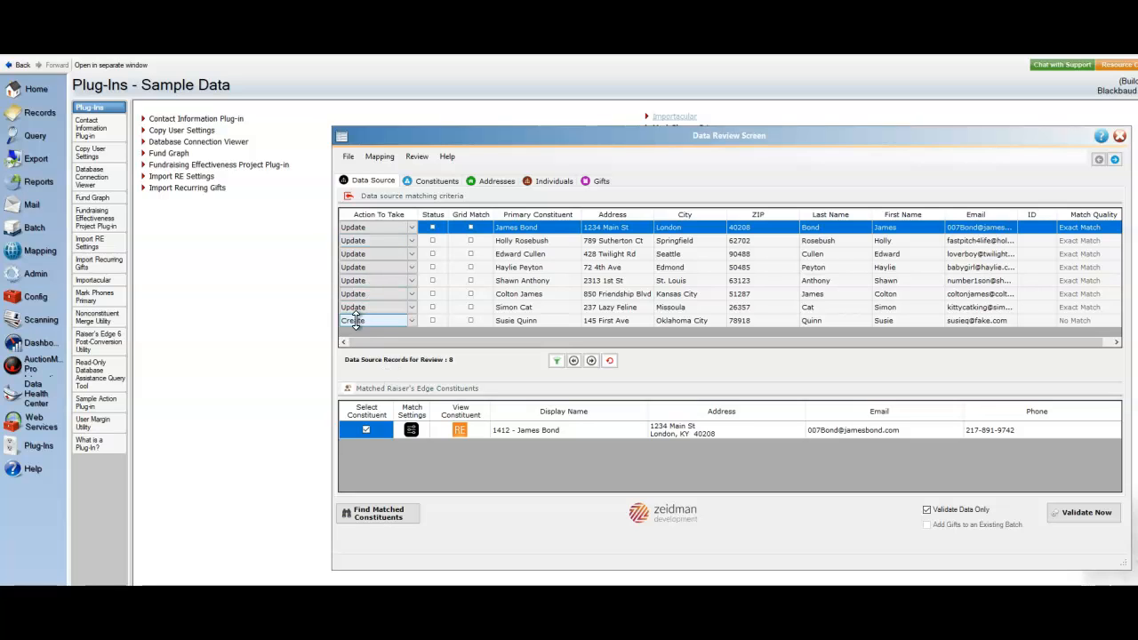
Step: Show the individual relationships breakdown in the data review and select the first record
{"action": "left_click", "coordinate": [555, 180]}
{"action": "left_click_drag", "start_coordinate": [726, 133], "coordinate": [610, 120]}
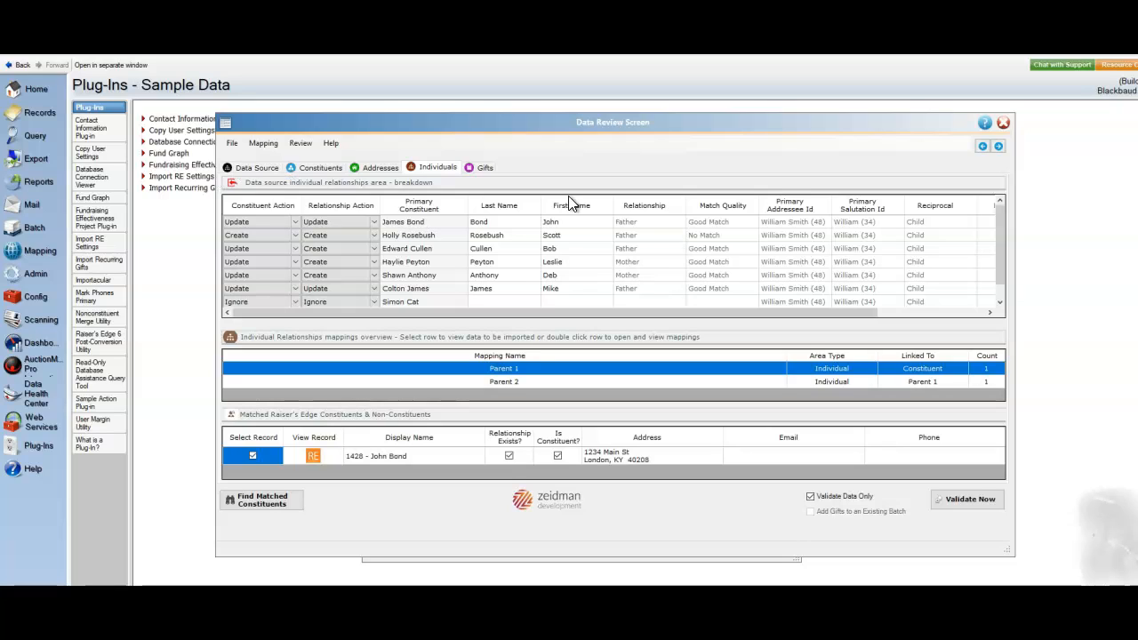
{"action": "left_click", "coordinate": [502, 225]}
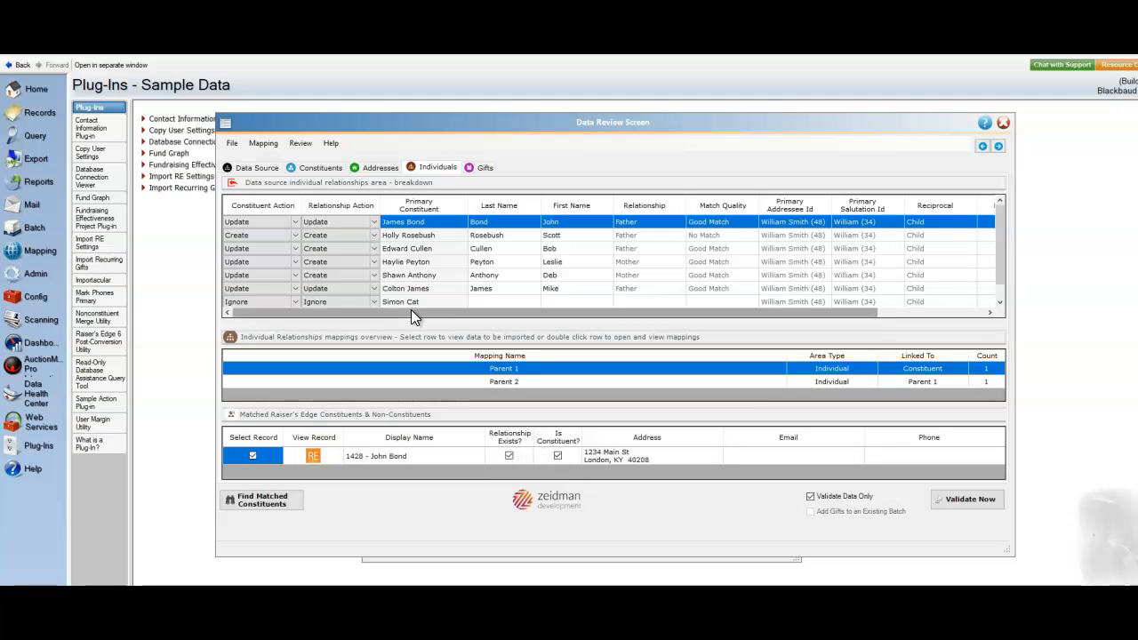
Step: Open the first record's matched Raiser's Edge constituent, examine its spouse and child relationships, and save and close it
{"action": "left_click", "coordinate": [313, 454]}
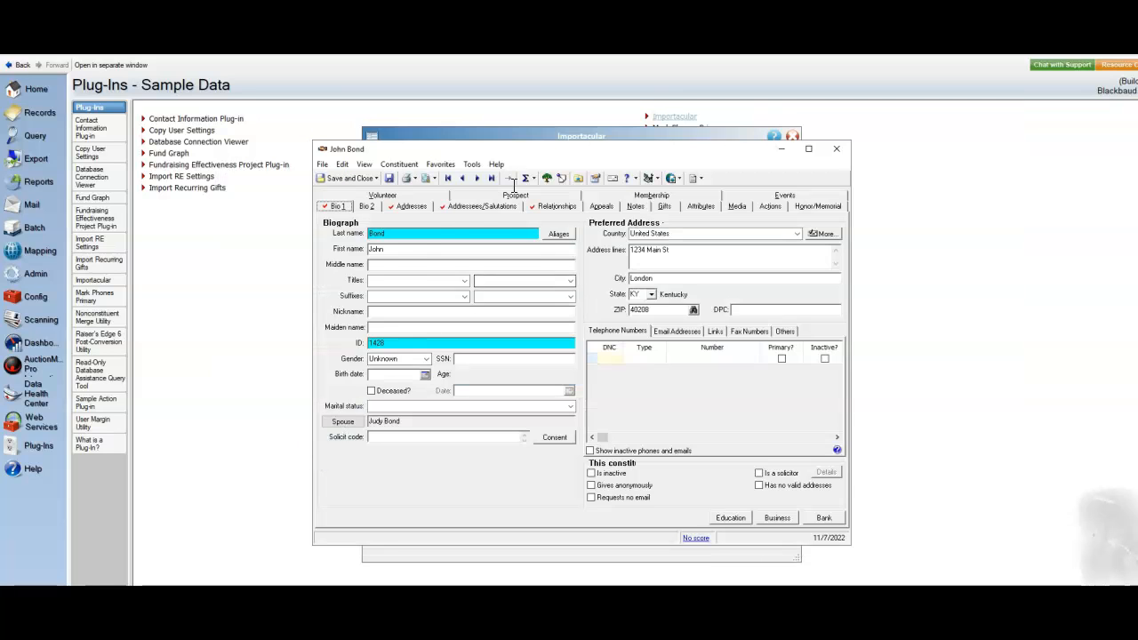
{"action": "left_click", "coordinate": [556, 206]}
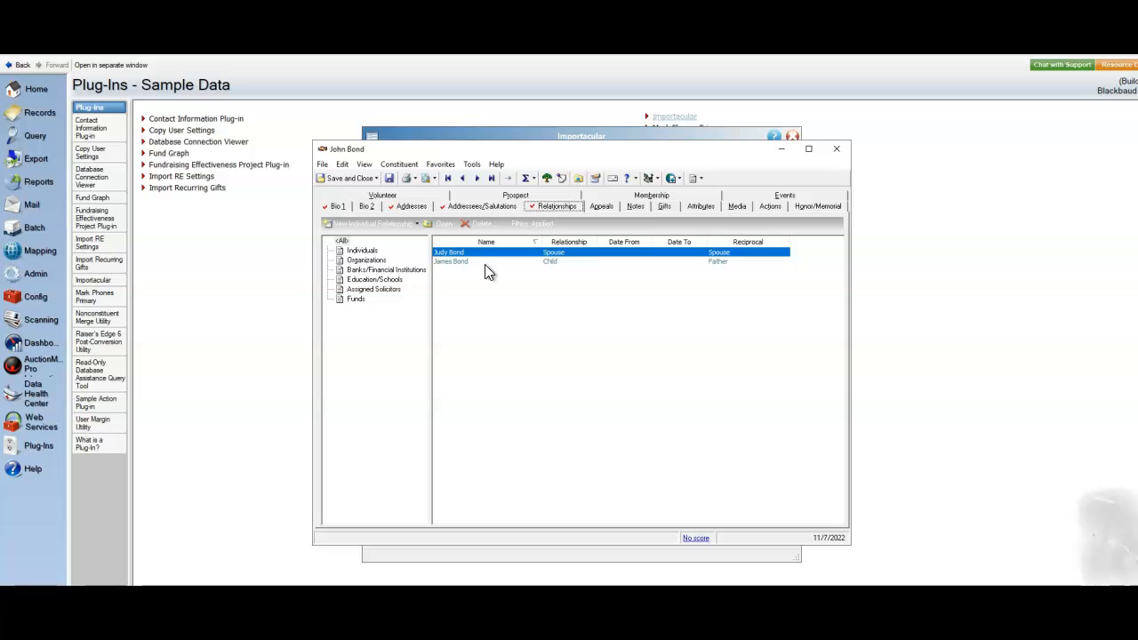
{"action": "left_click", "coordinate": [449, 261]}
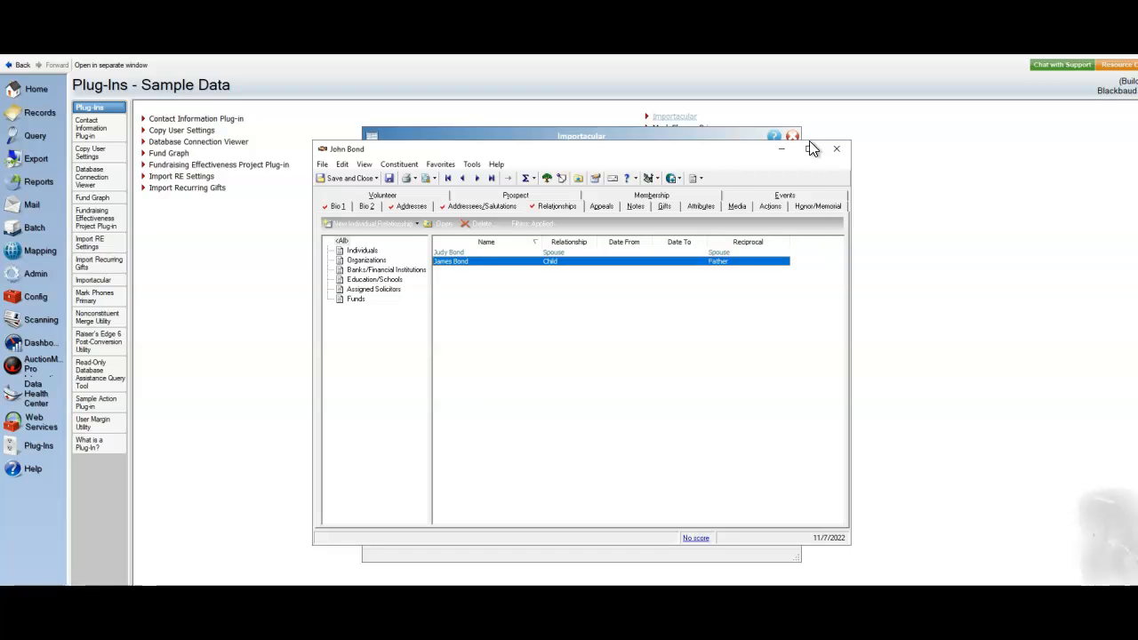
{"action": "left_click", "coordinate": [348, 177]}
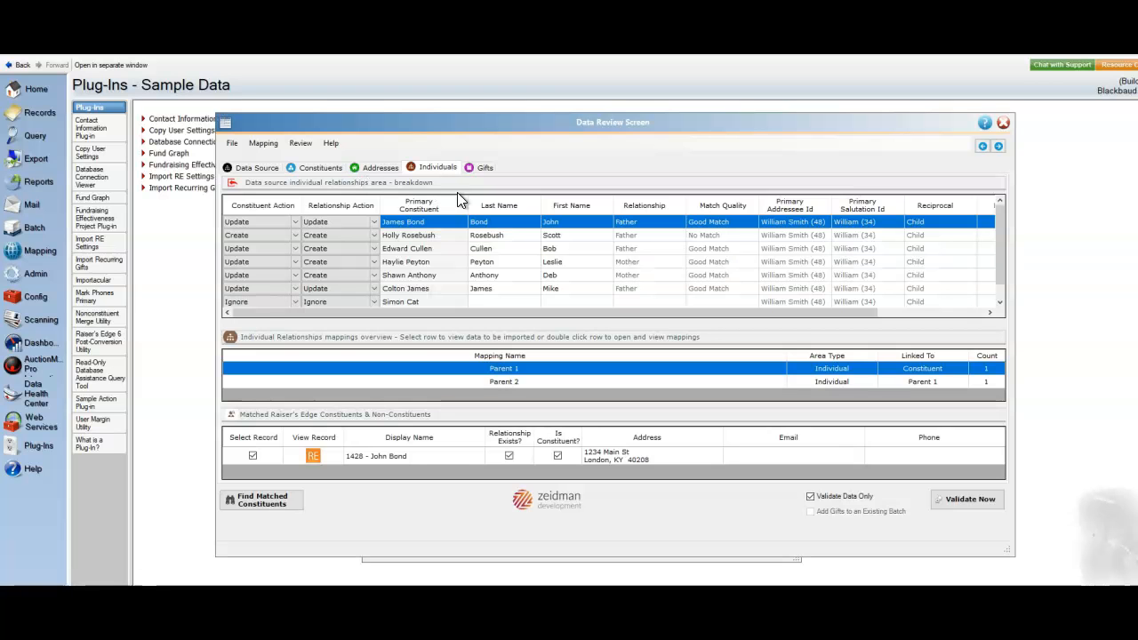
Step: Review the Parent 1 matches and the constituent and relationship actions for the second and third records
{"action": "left_click", "coordinate": [409, 235]}
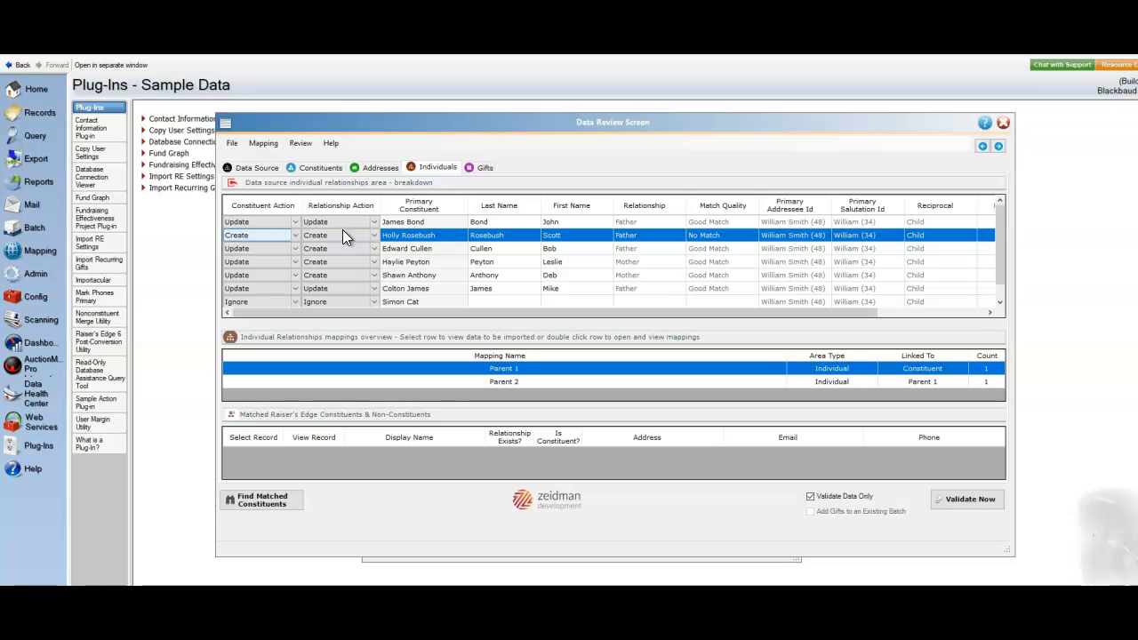
{"action": "left_click", "coordinate": [244, 248]}
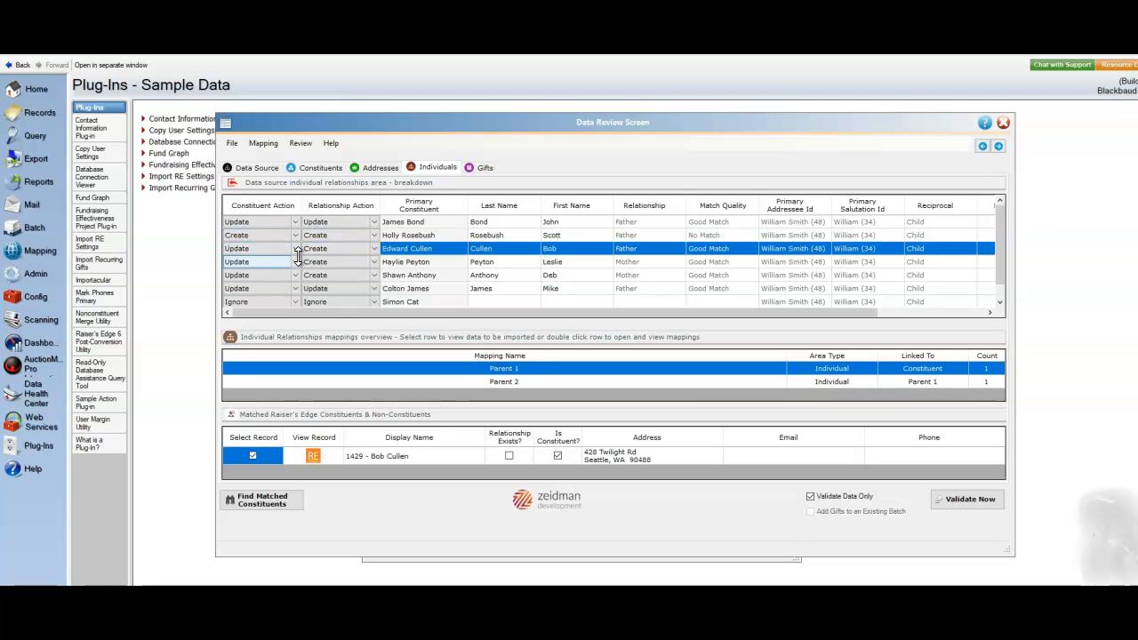